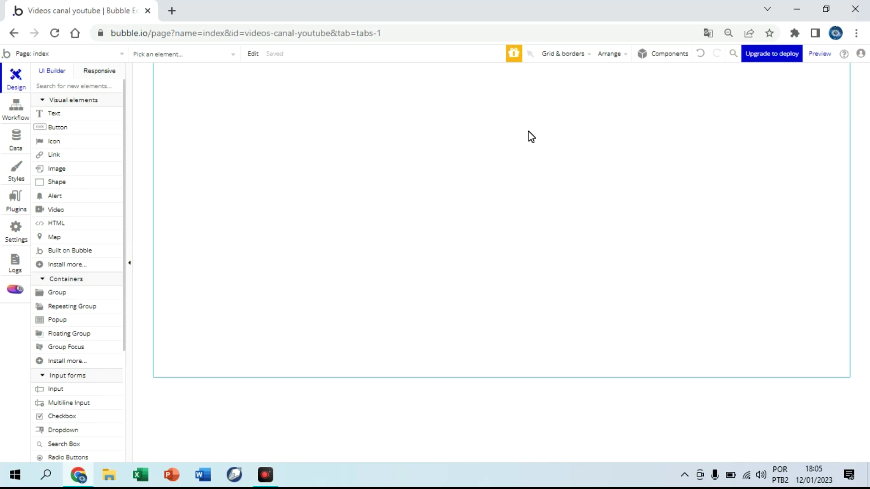
View the app's workflow area, its data types and the stored records of all users.
left_click(13, 113)
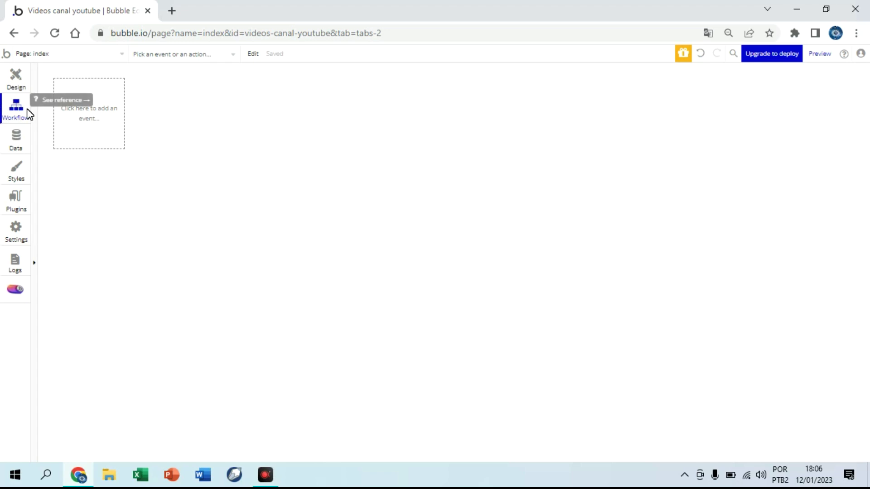
left_click(19, 141)
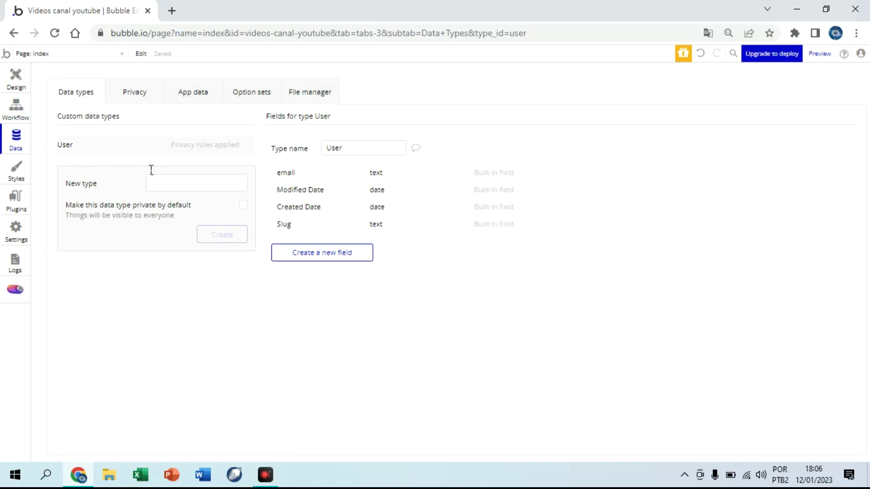
left_click(198, 94)
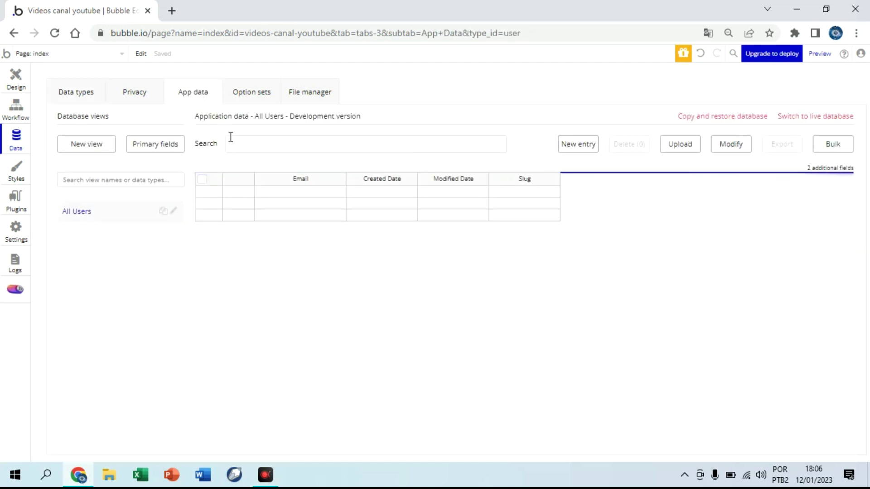
Add a text field named usuario to the User data type.
left_click(77, 94)
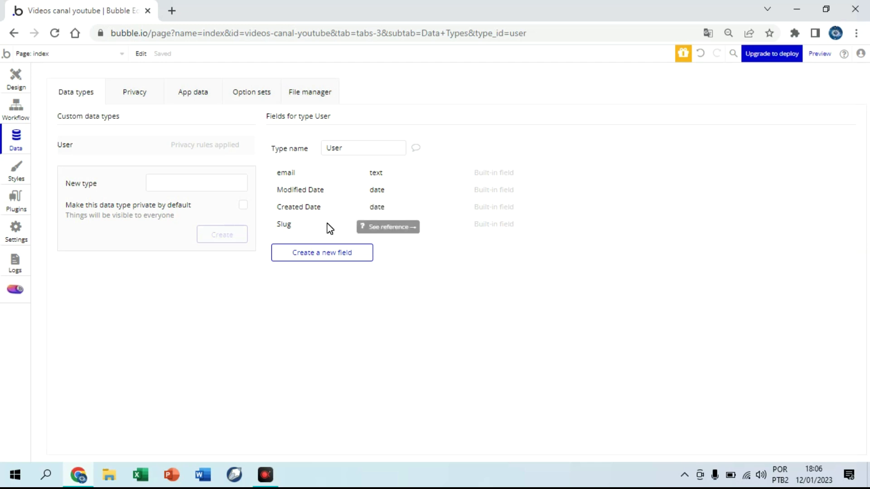
left_click(333, 258)
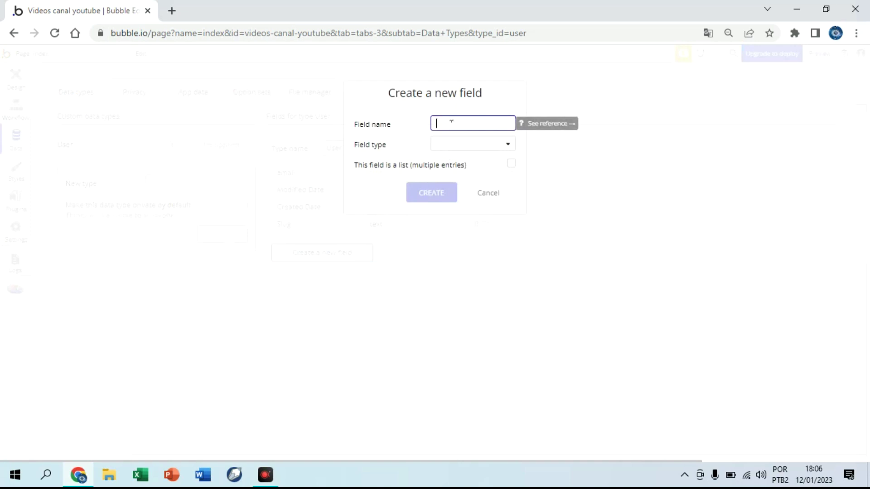
type("usuario")
left_click(487, 143)
left_click(461, 163)
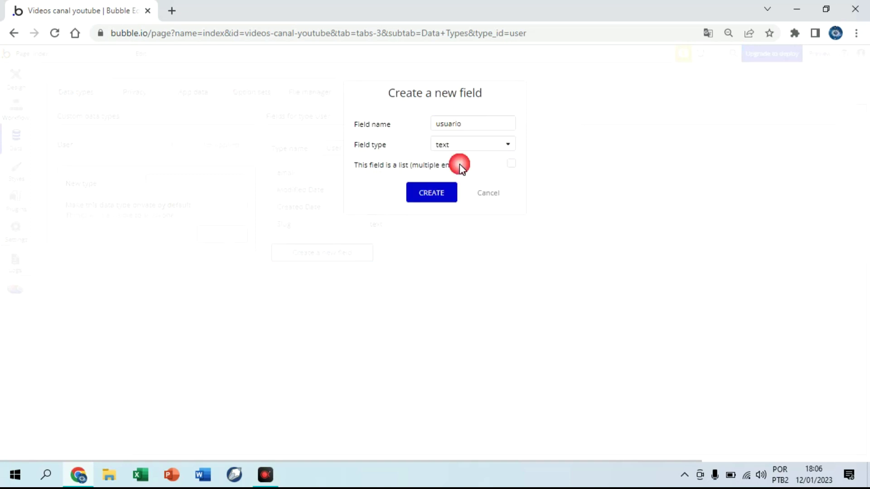
left_click(444, 190)
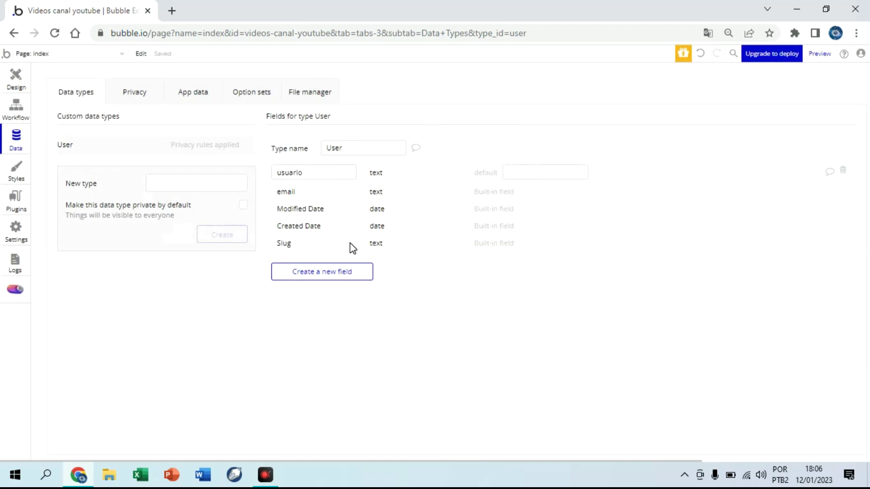
Add a second field named senha with the text type to the User data type.
left_click(349, 272)
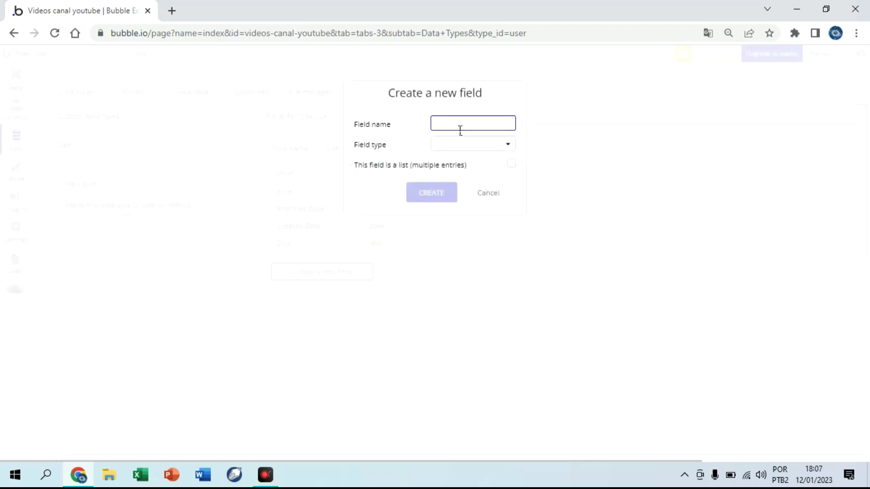
type("senha")
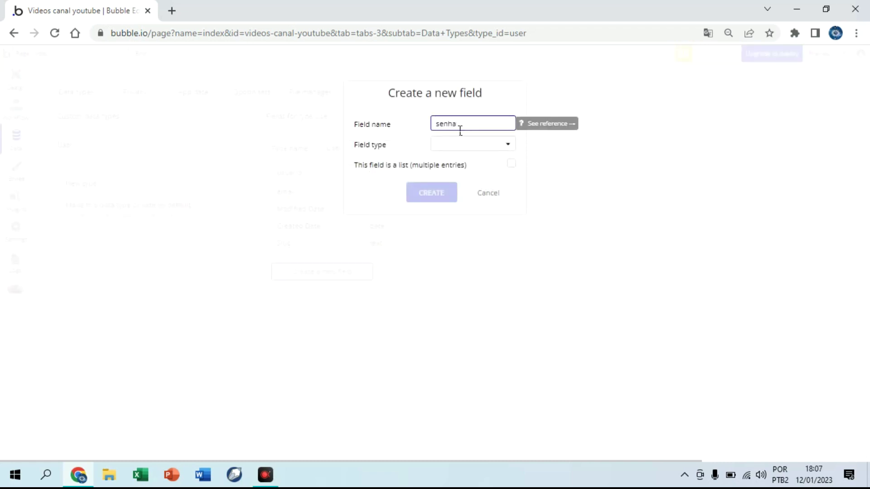
left_click(466, 143)
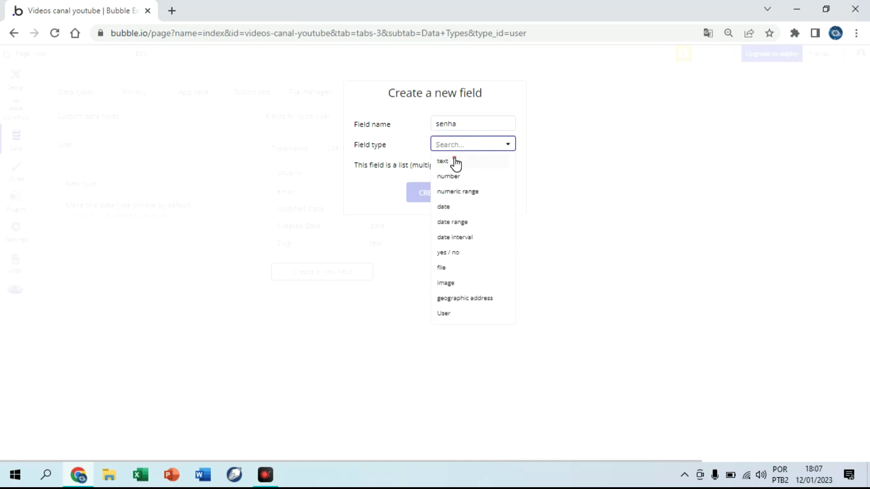
left_click(455, 164)
left_click(447, 191)
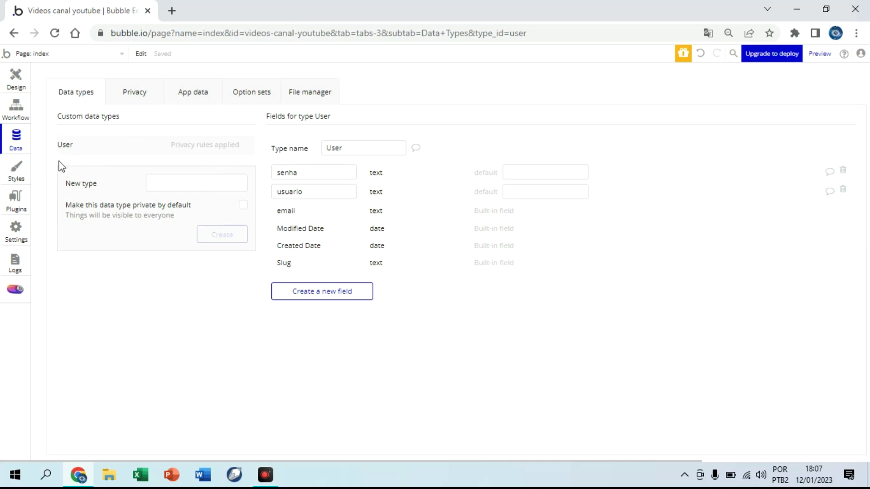
Create a new custom data type named estoque.
left_click(167, 182)
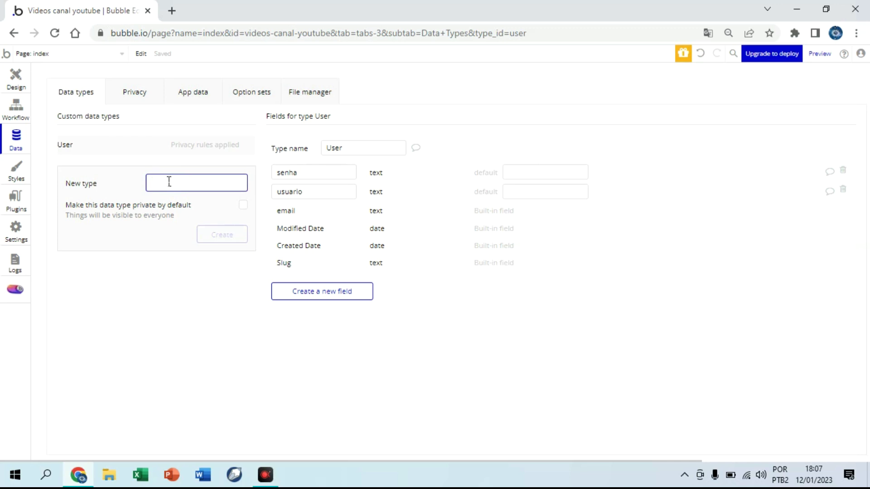
type("estoque")
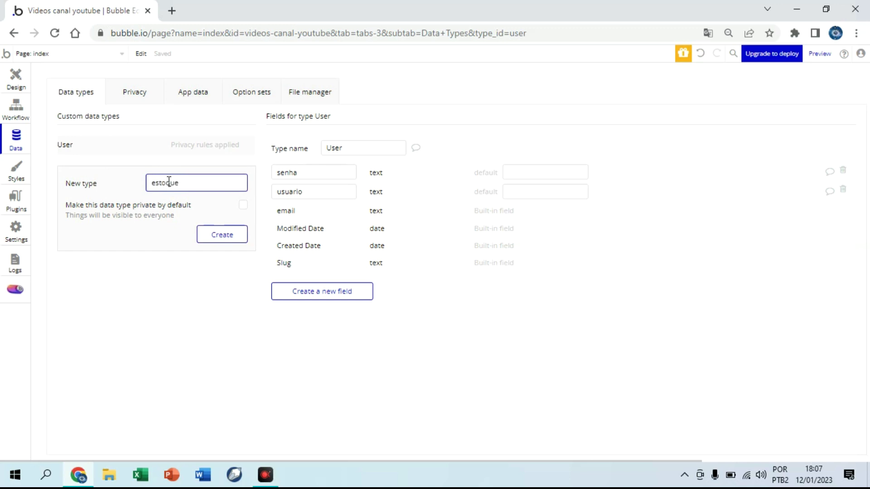
left_click(213, 235)
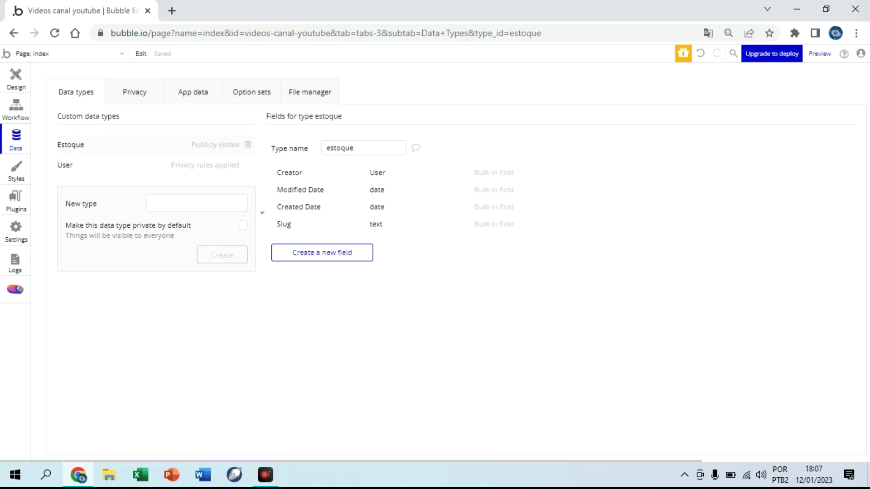
left_click(338, 253)
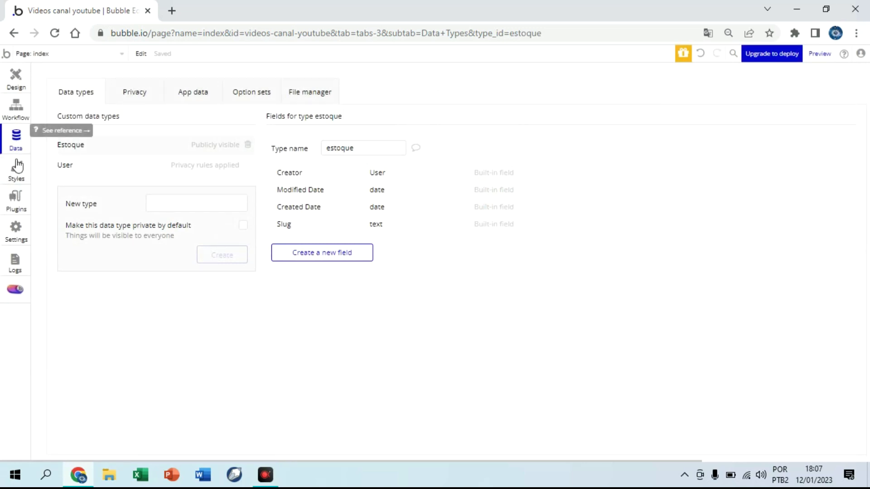
Preview the Standard Alert and Success Alert element styles.
left_click(17, 176)
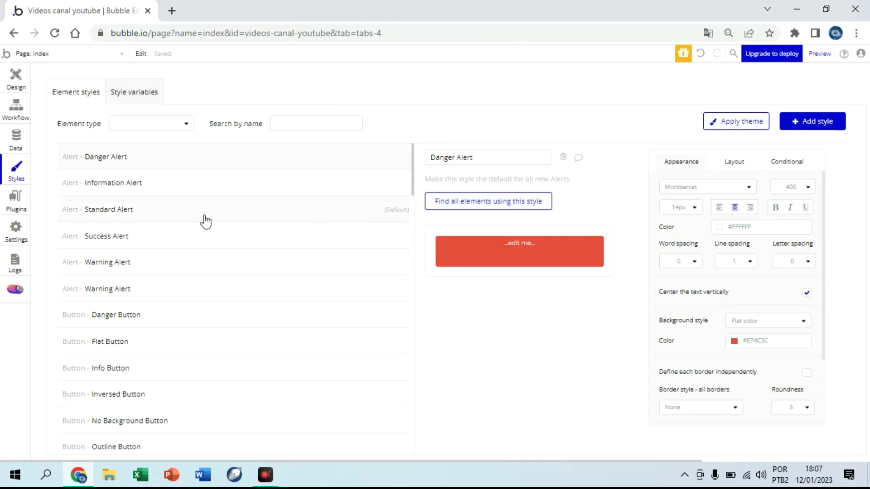
left_click(114, 209)
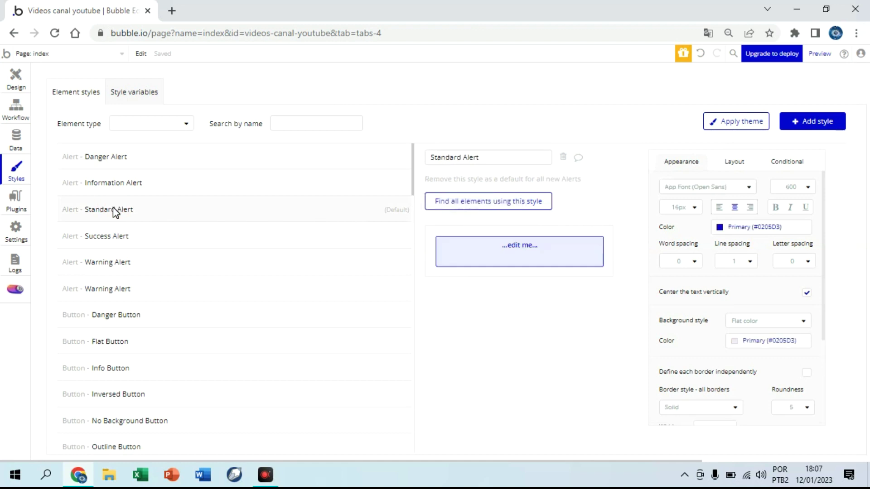
left_click(120, 238)
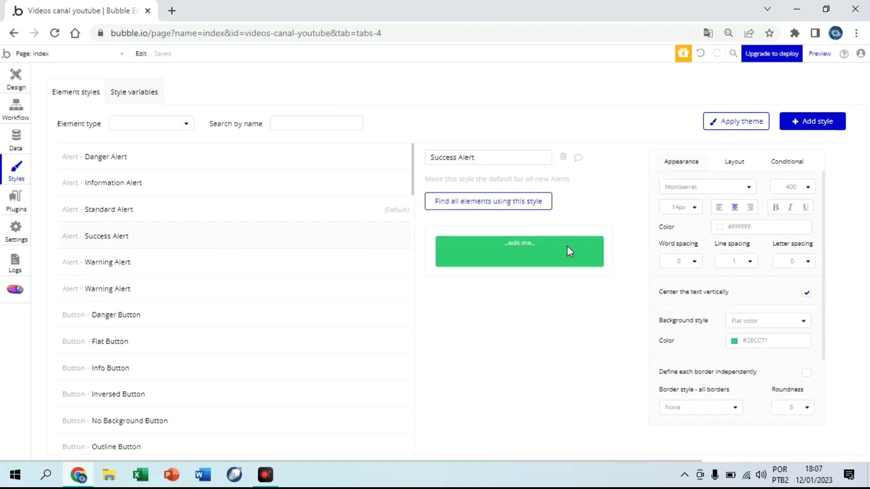
Browse the available design themes and leave the selection without applying any.
left_click(737, 127)
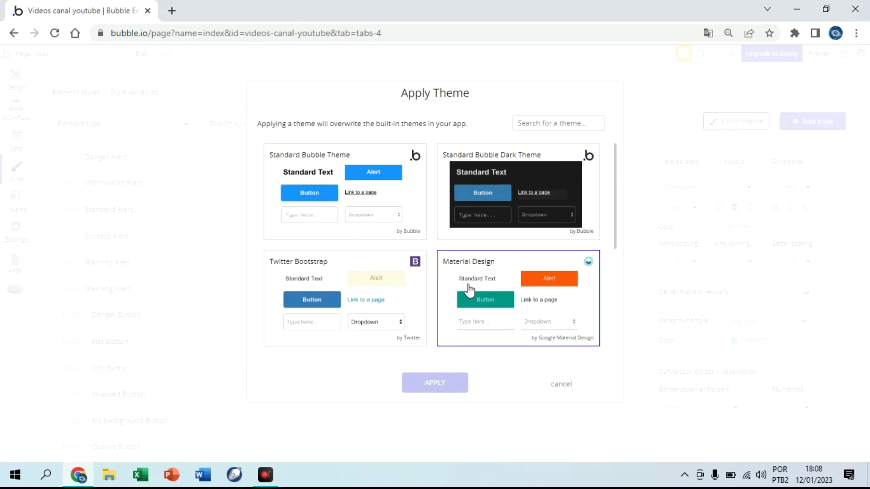
scroll(521, 282, "down", 5)
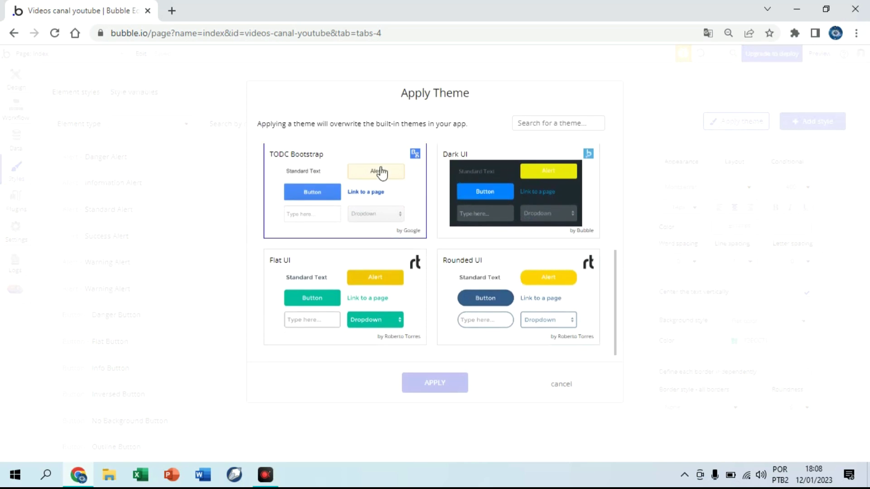
scroll(439, 307, "up", 5)
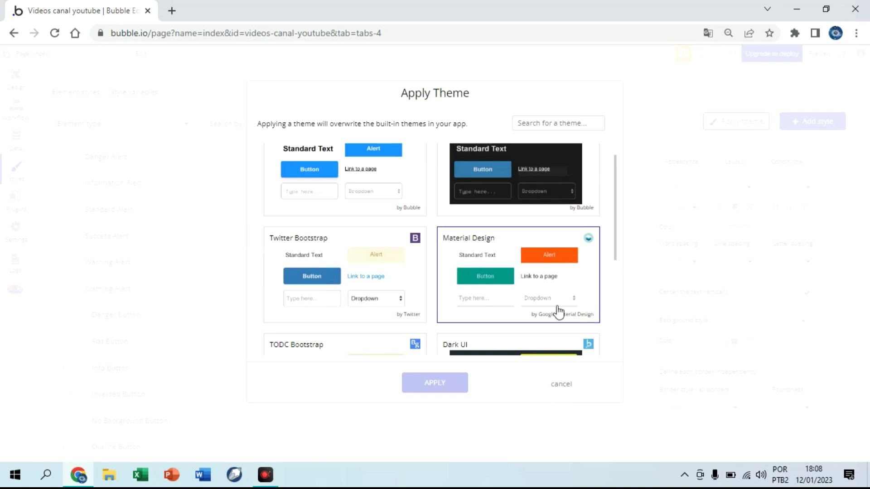
left_click(561, 384)
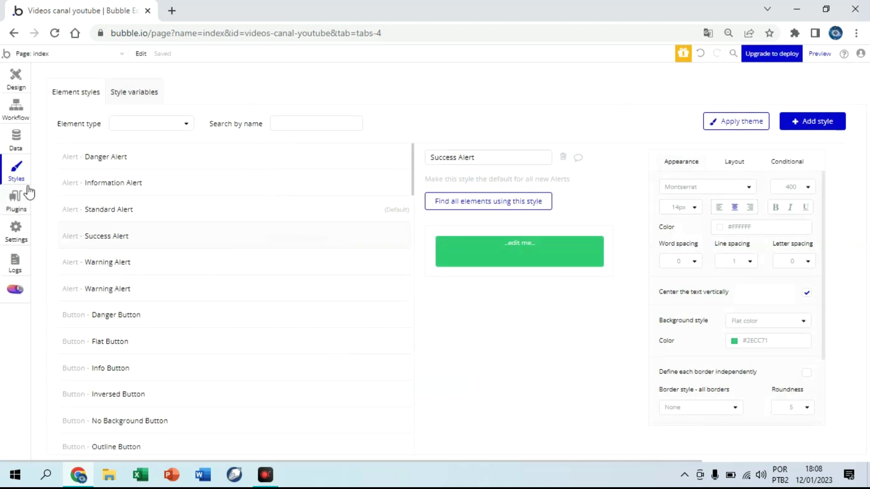
Find and install the free ViaCEP plugin for Brazilian address lookup by CEP.
left_click(17, 207)
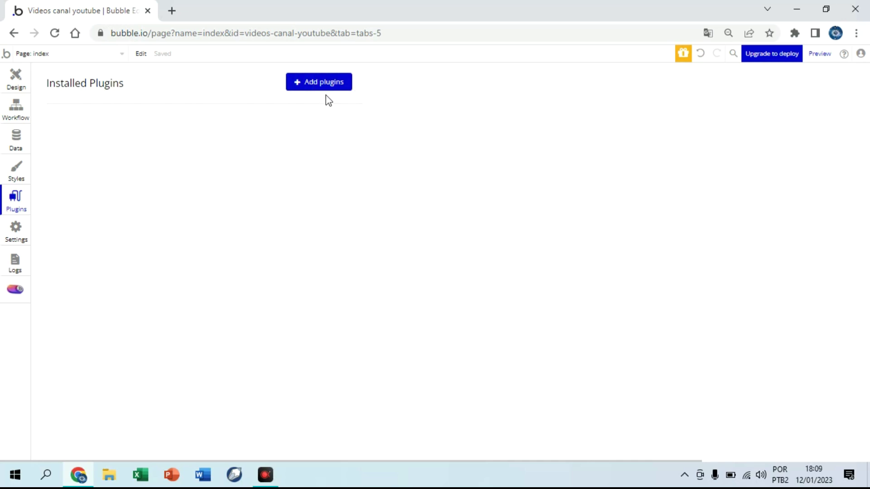
left_click(330, 84)
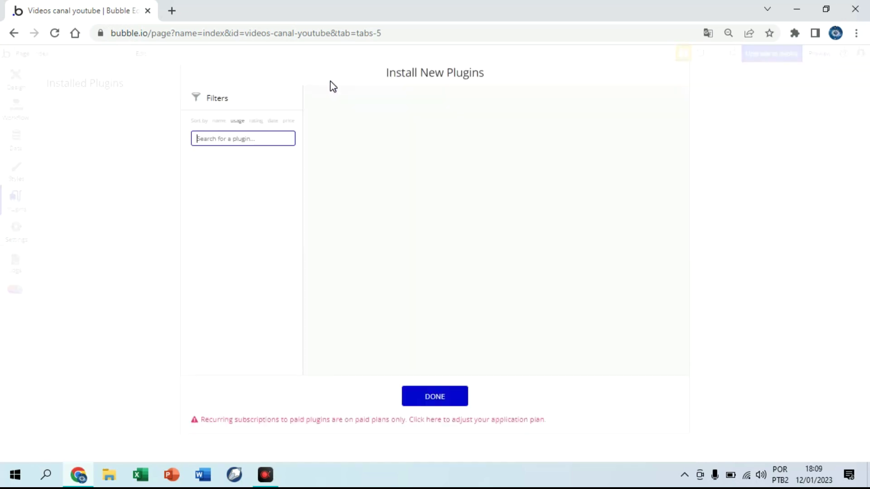
left_click(263, 137)
type("viacep")
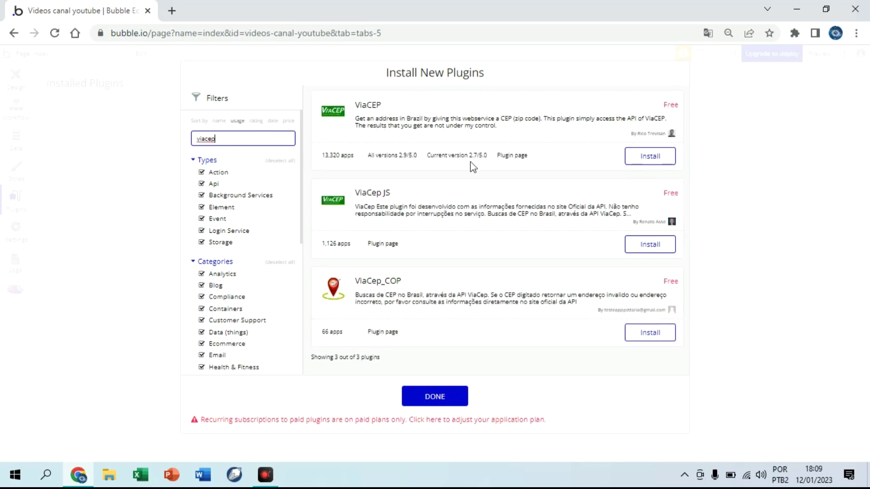
left_click(650, 158)
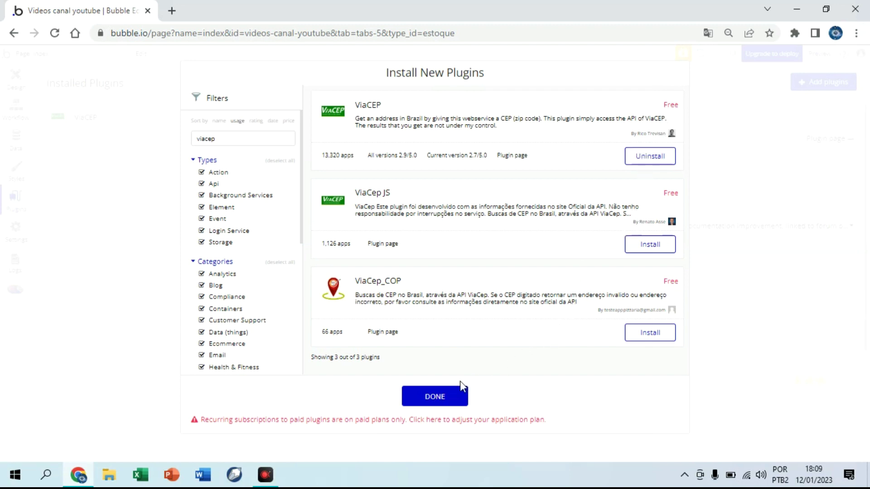
left_click(435, 397)
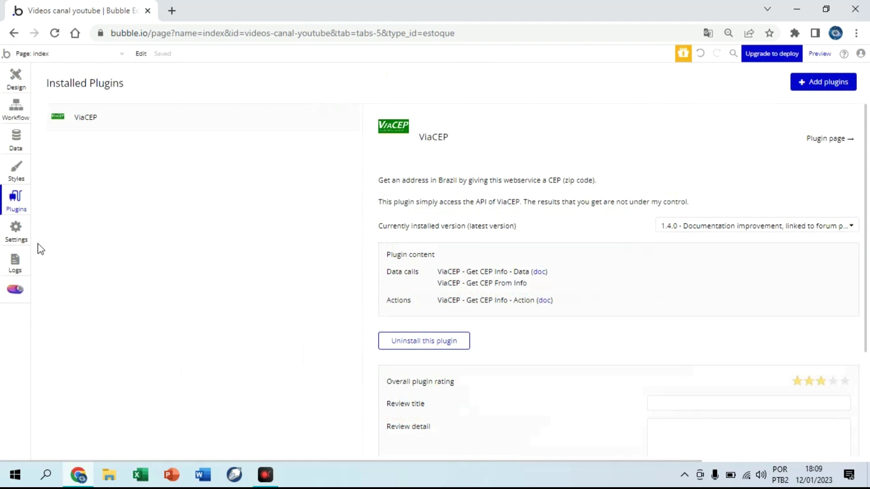
Enable the general app setting that exposes the option to add an ID attribute to HTML elements.
left_click(10, 236)
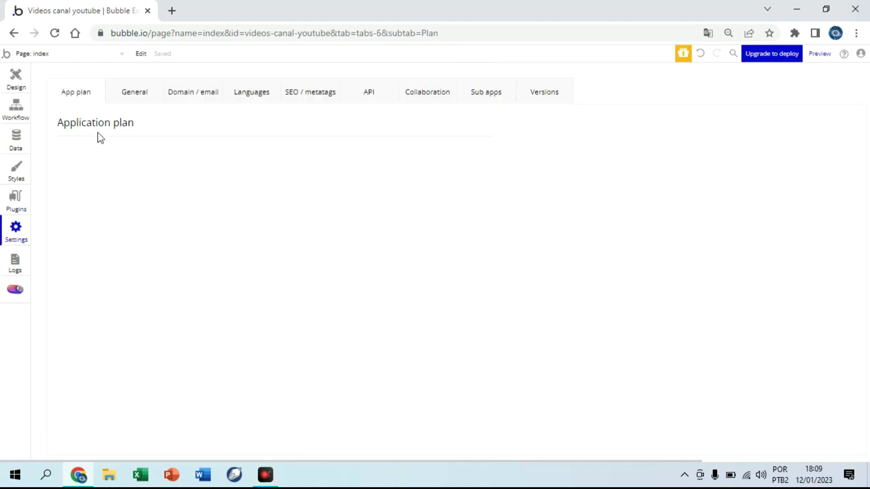
left_click(131, 98)
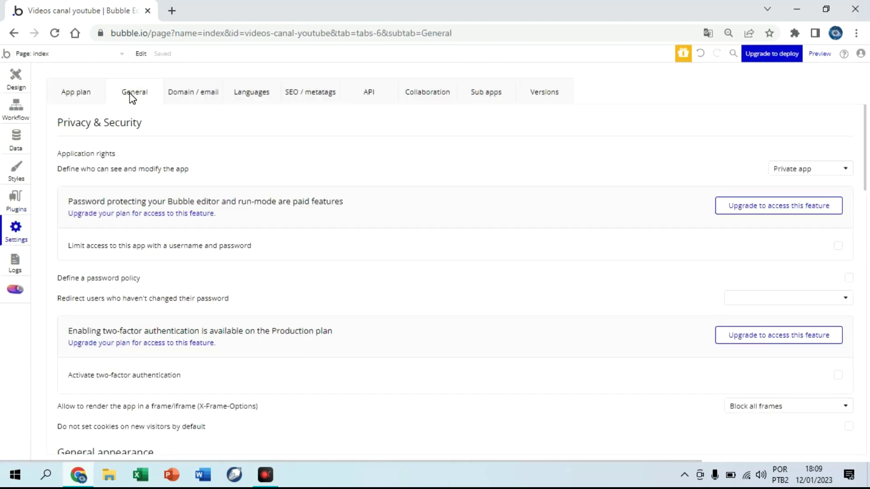
scroll(163, 303, "down", 5)
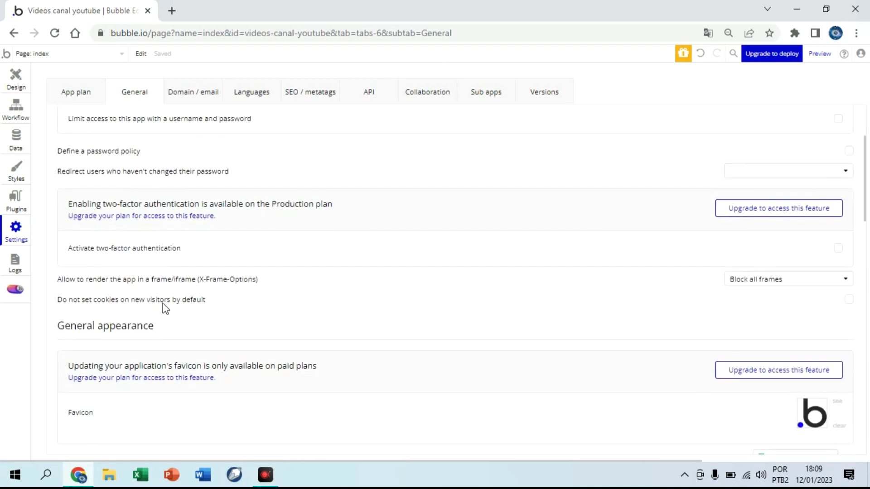
scroll(162, 303, "down", 2)
scroll(162, 303, "down", 2)
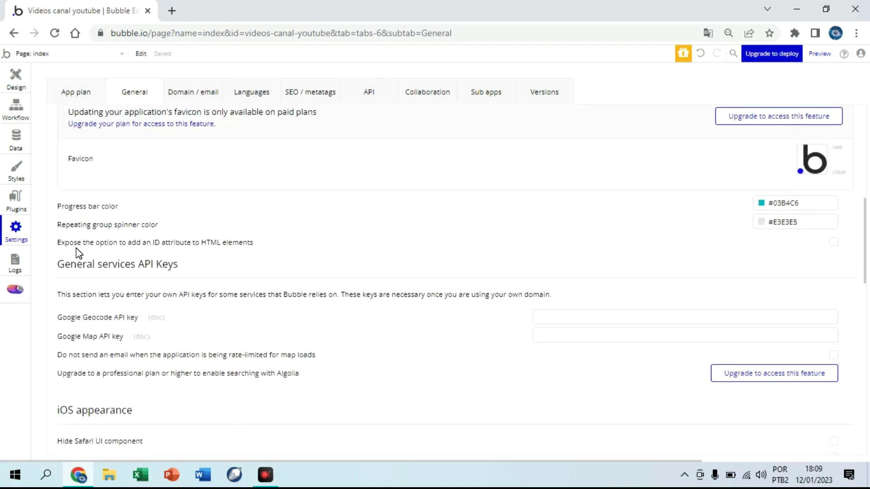
left_click(111, 245)
left_click(833, 243)
View the app's server capacity metrics and open its server logs.
left_click(24, 267)
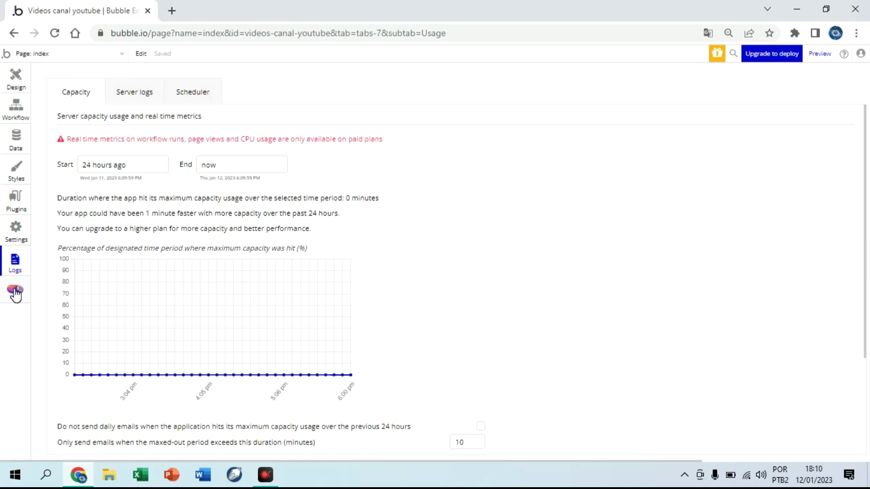
left_click(130, 93)
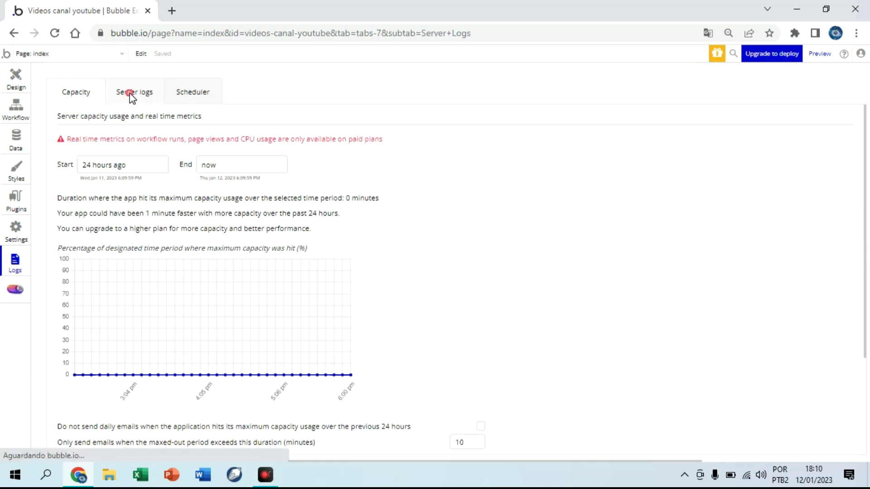
Return to the index page's design view and open its list of elements.
left_click(12, 84)
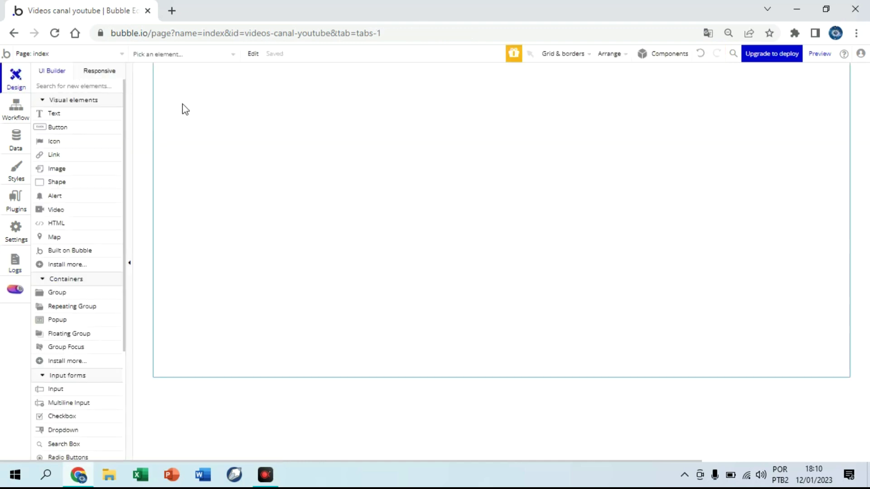
left_click(189, 54)
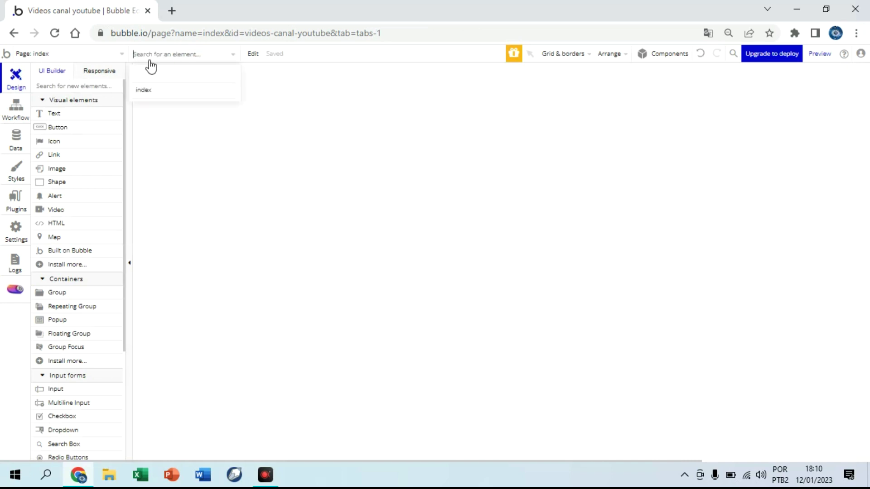
Highlight the index element on the canvas, and open the 404 page from the page list.
mouse_move(167, 96)
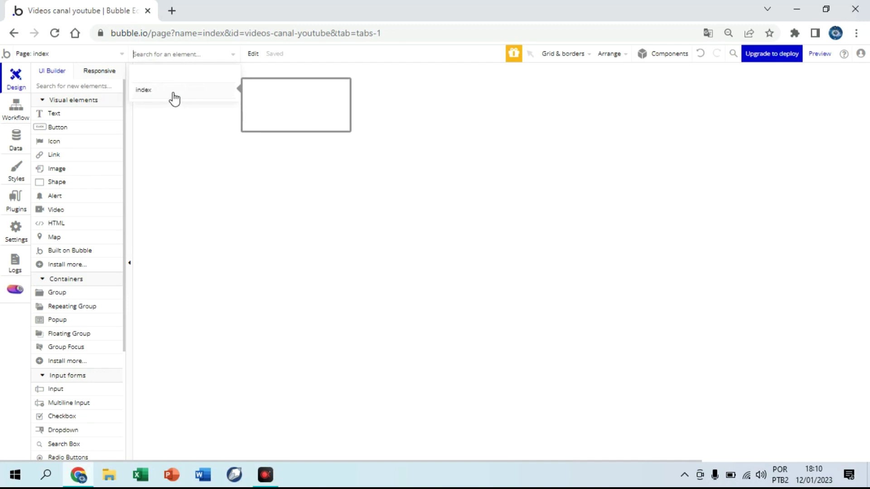
left_click(125, 56)
mouse_move(42, 88)
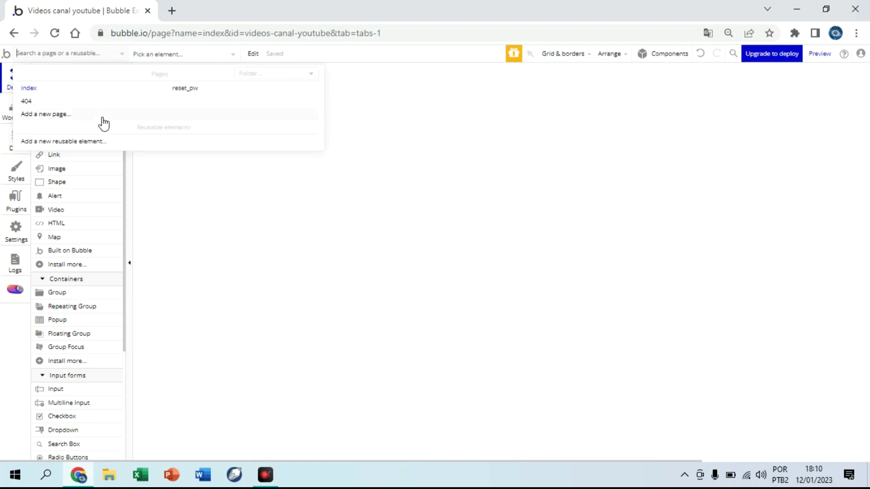
left_click(53, 103)
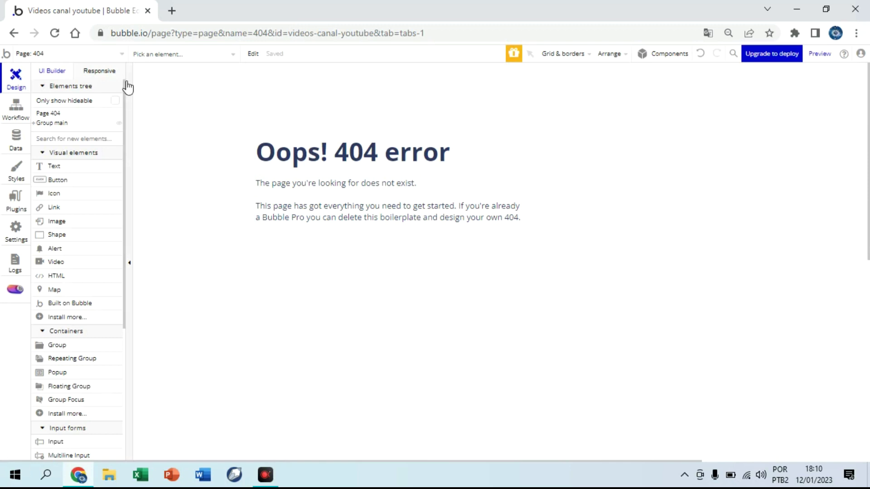
Create a new page named estoque without cloning an existing page.
left_click(108, 54)
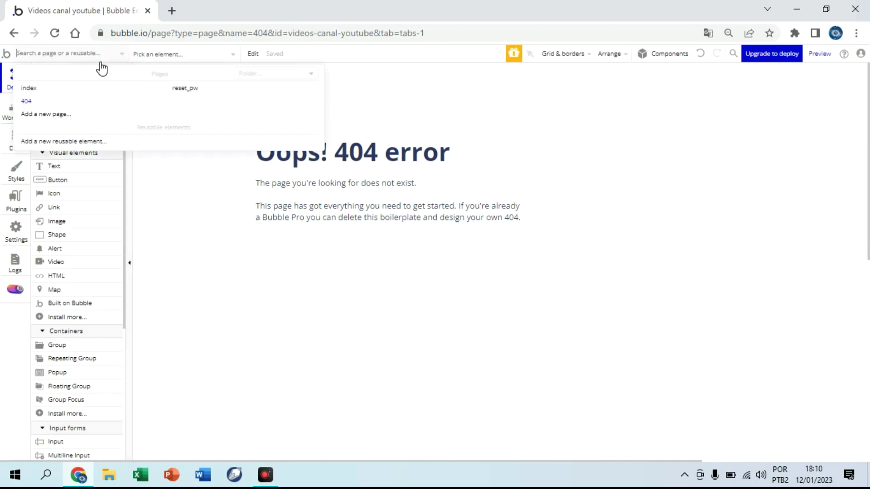
left_click(61, 117)
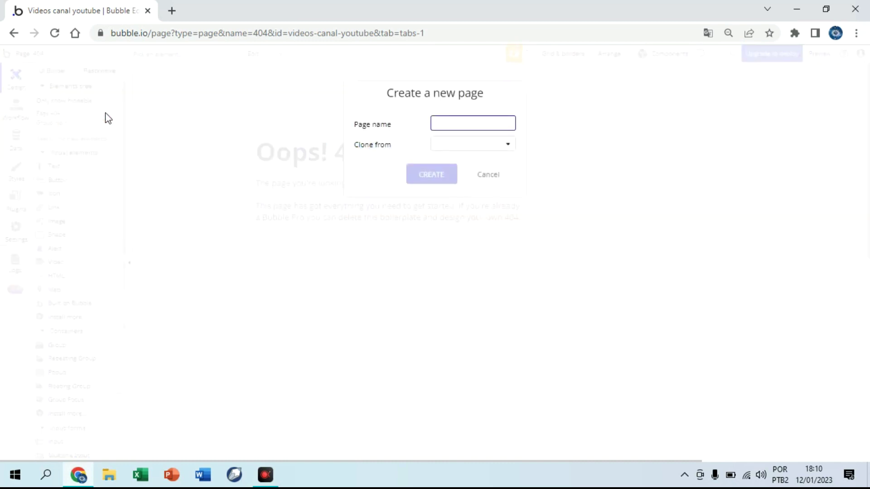
type("es")
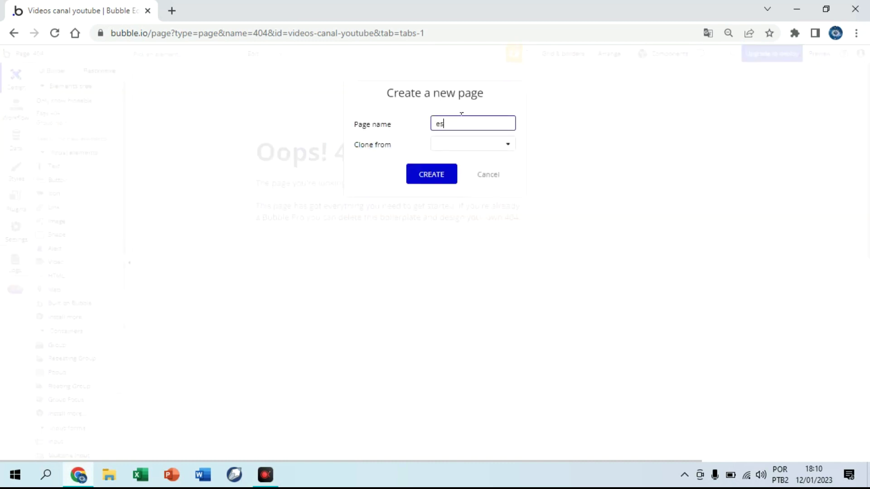
type("toque")
left_click(471, 145)
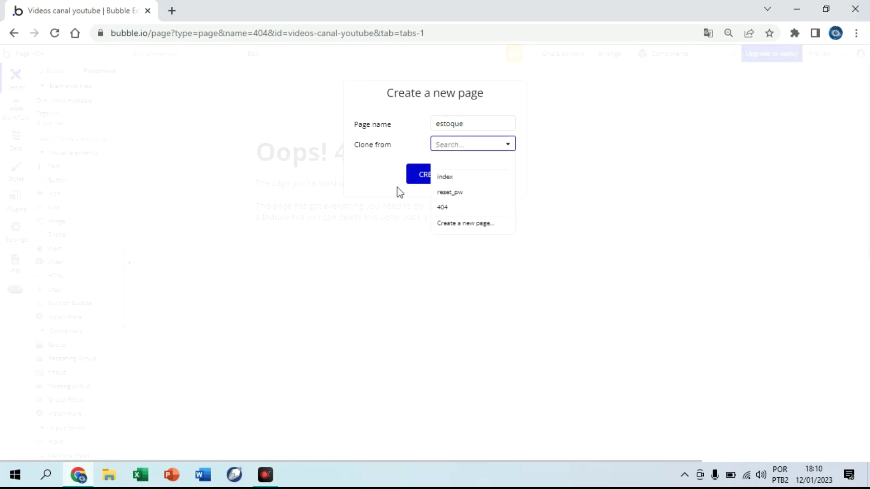
left_click(388, 179)
left_click(424, 182)
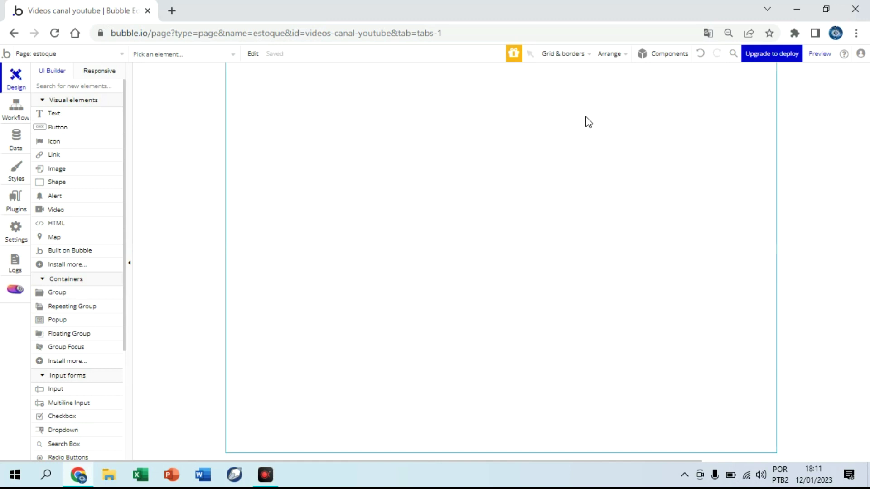
Look over the arrange and preview options, preview the estoque page in the browser and return to the editor.
left_click(625, 61)
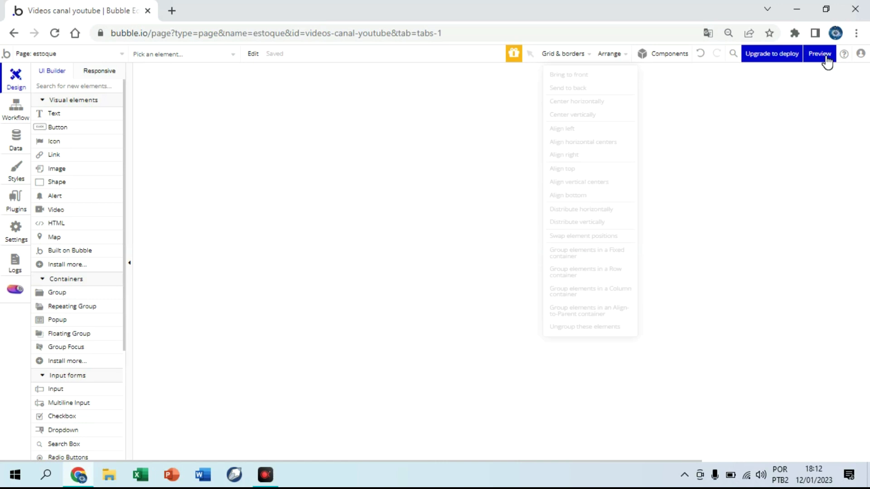
mouse_move(827, 61)
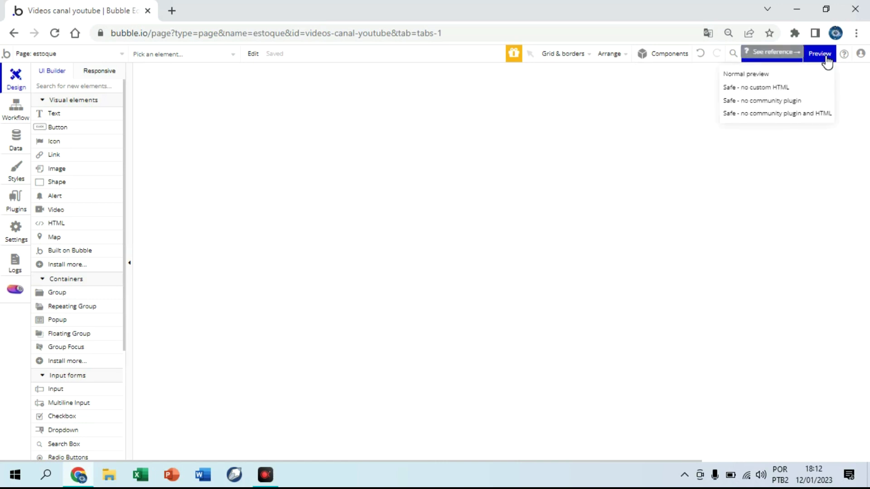
left_click(825, 58)
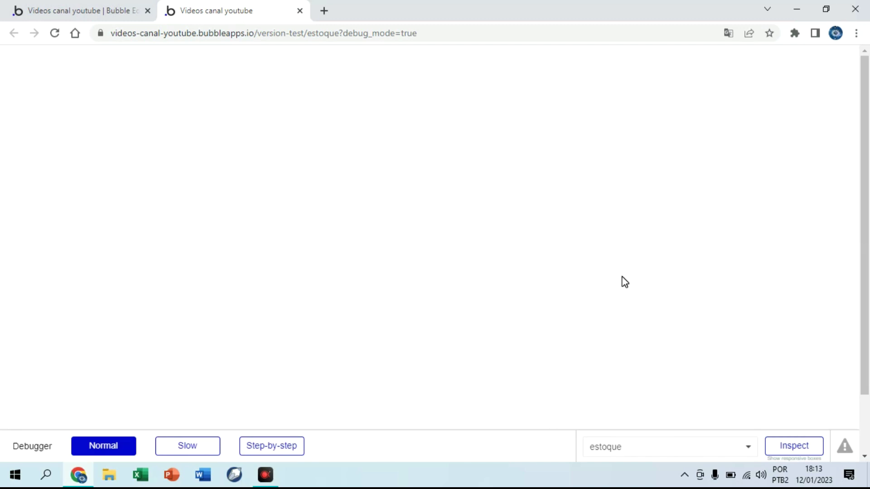
left_click(89, 18)
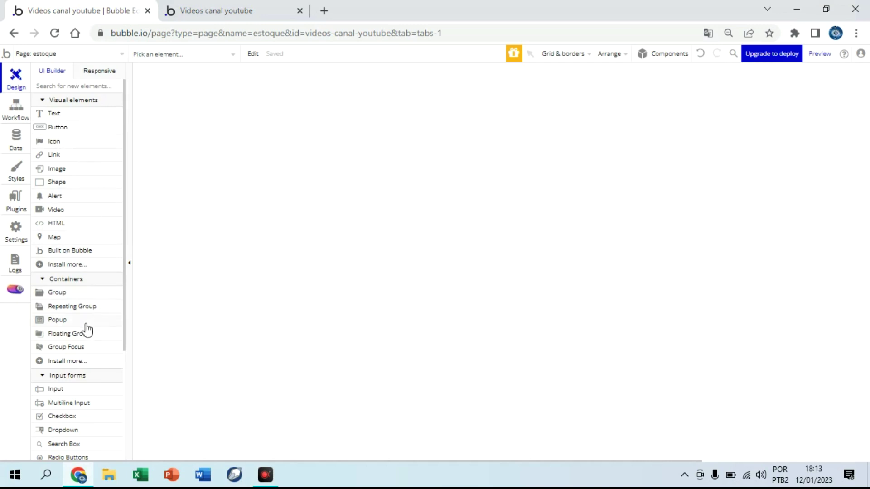
Draw a group container about 670 by 284 px in the upper part of the estoque page.
scroll(80, 389, "down", 3)
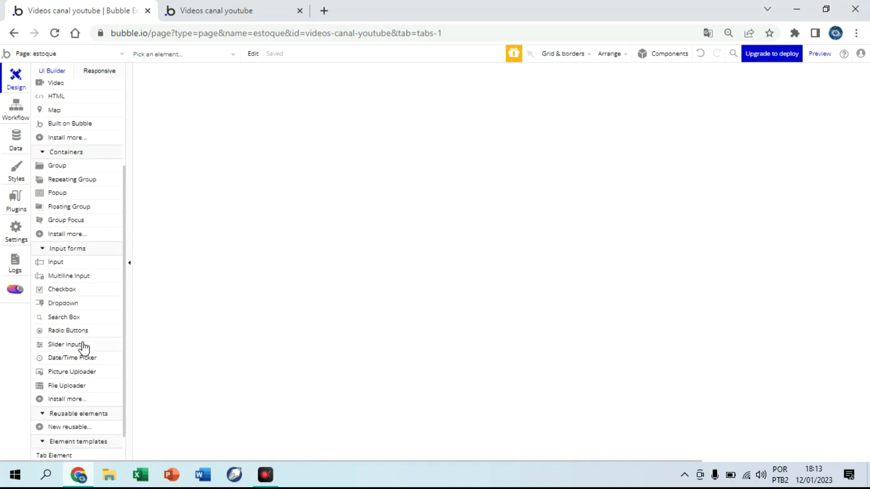
scroll(83, 363, "down", 2)
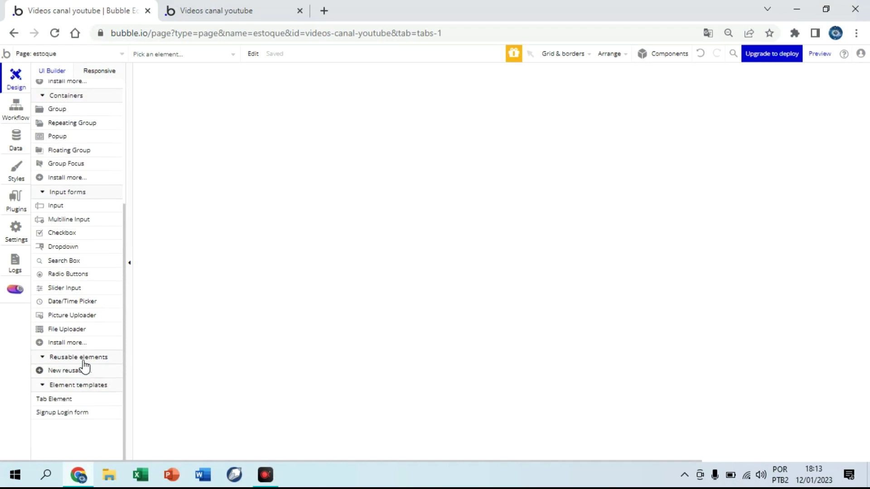
scroll(85, 364, "up", 2)
left_click(62, 171)
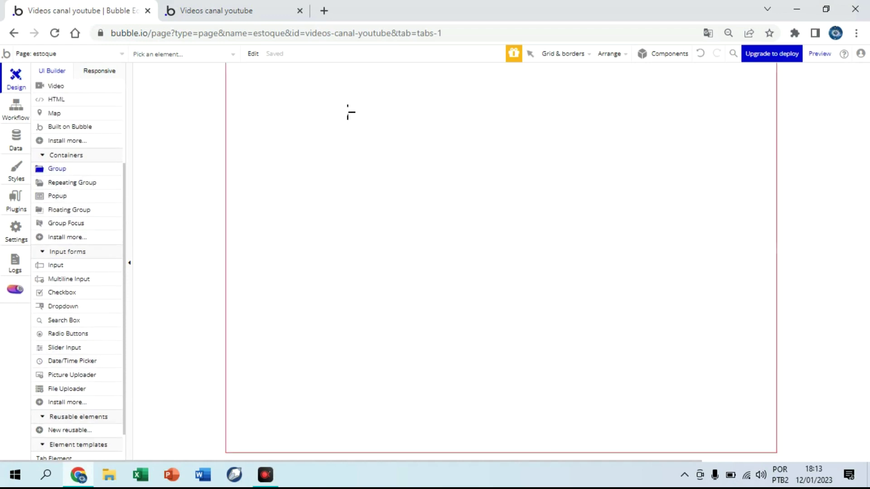
left_click_drag(319, 102, 662, 246)
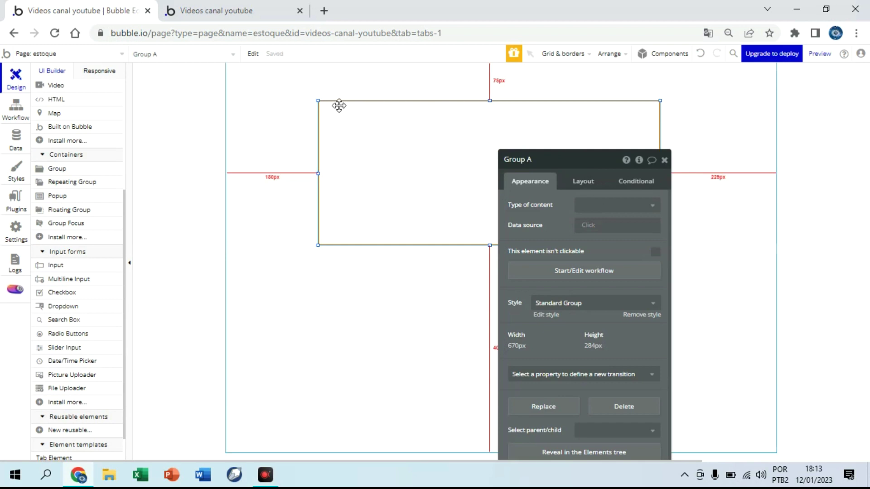
Resize the group to about 433 by 270 px and place it about 68 px below the page's upper edge.
left_click_drag(563, 169, 768, 142)
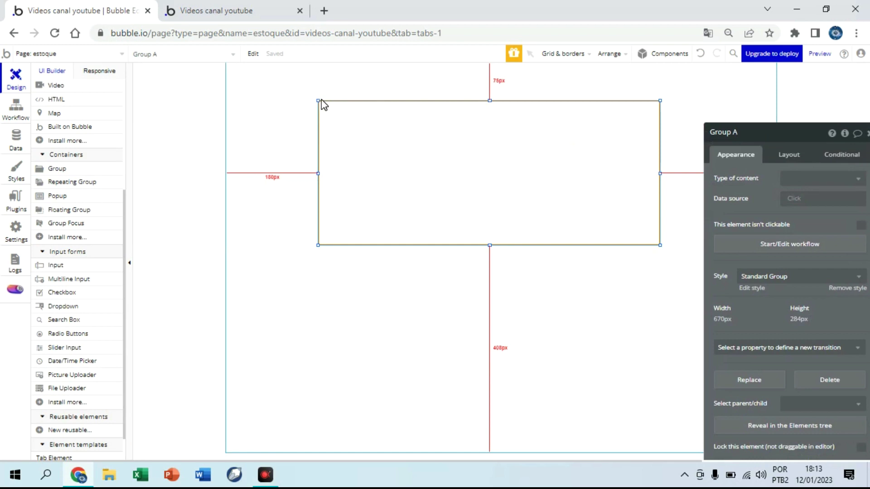
left_click_drag(318, 100, 439, 107)
left_click_drag(507, 179, 433, 180)
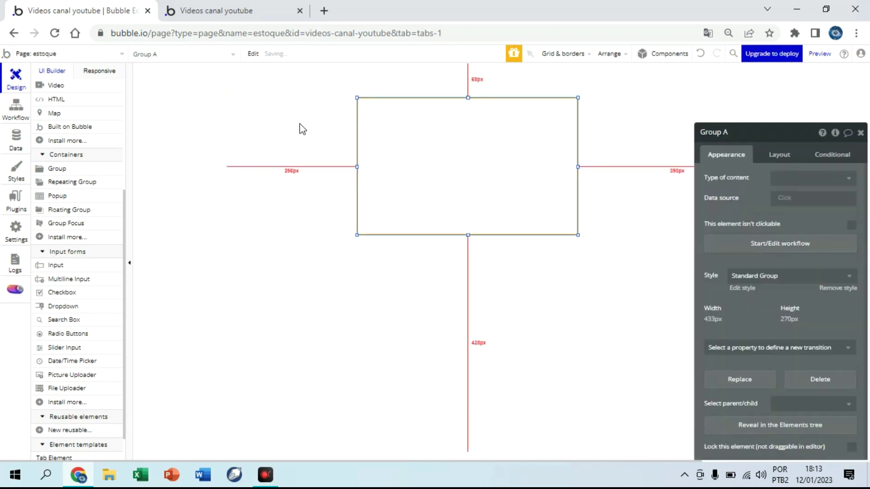
left_click_drag(763, 144, 665, 138)
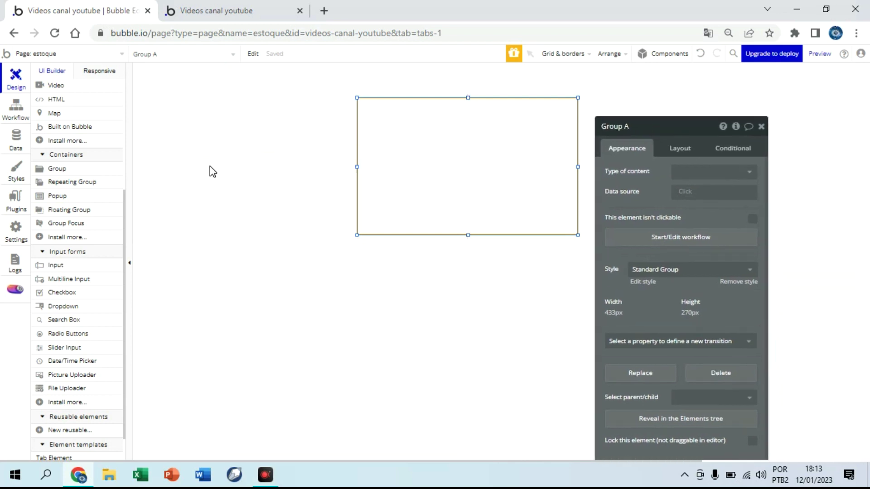
Review the estoque page's appearance settings, container layout choices and conditional settings.
left_click(277, 166)
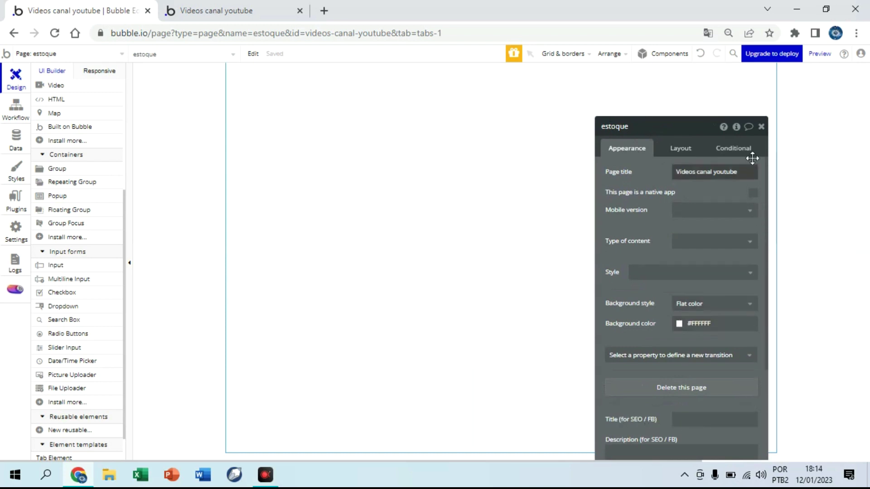
left_click(326, 132)
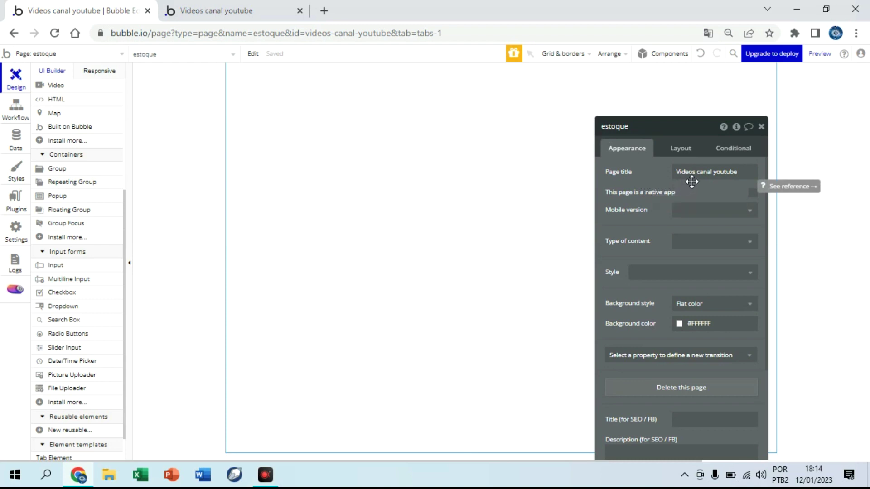
left_click(679, 148)
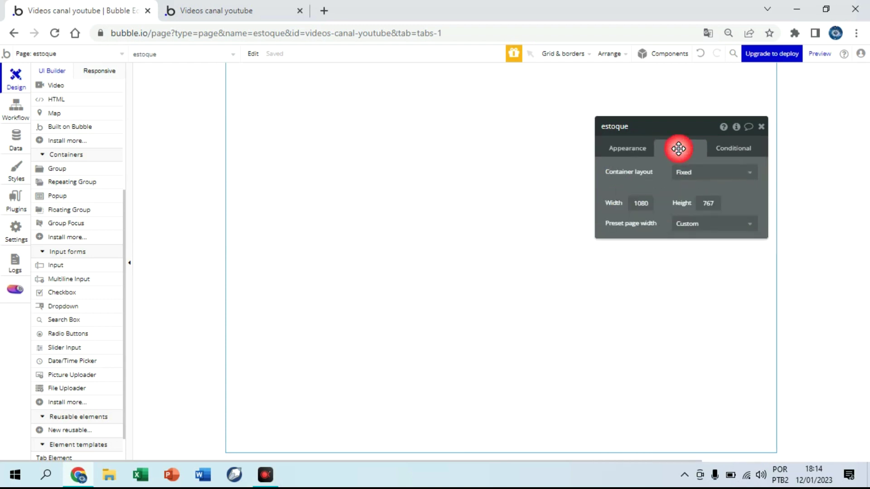
left_click(717, 172)
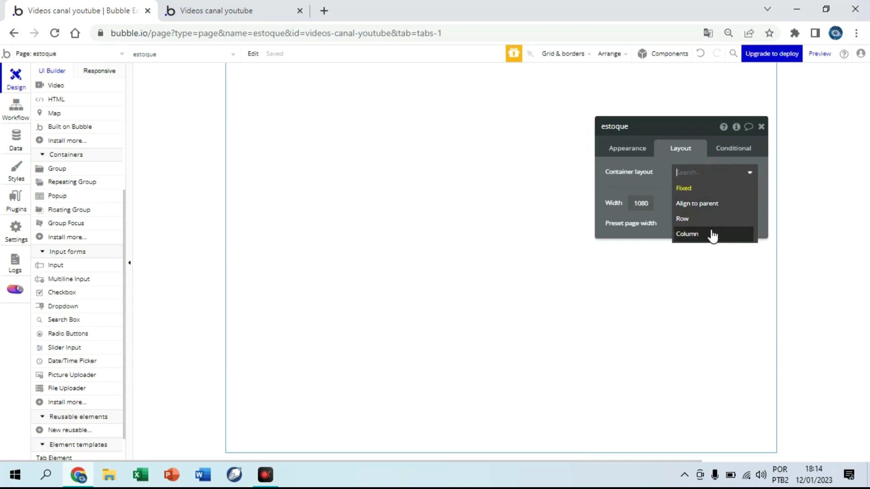
left_click(657, 188)
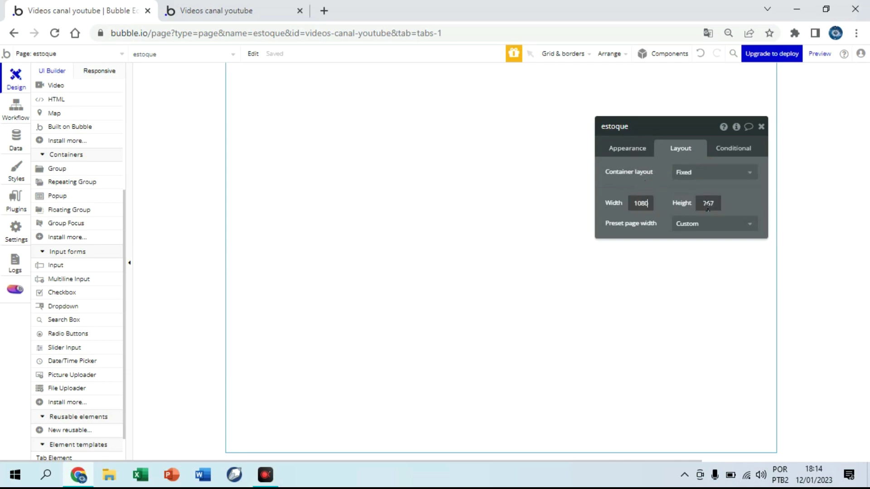
left_click(637, 151)
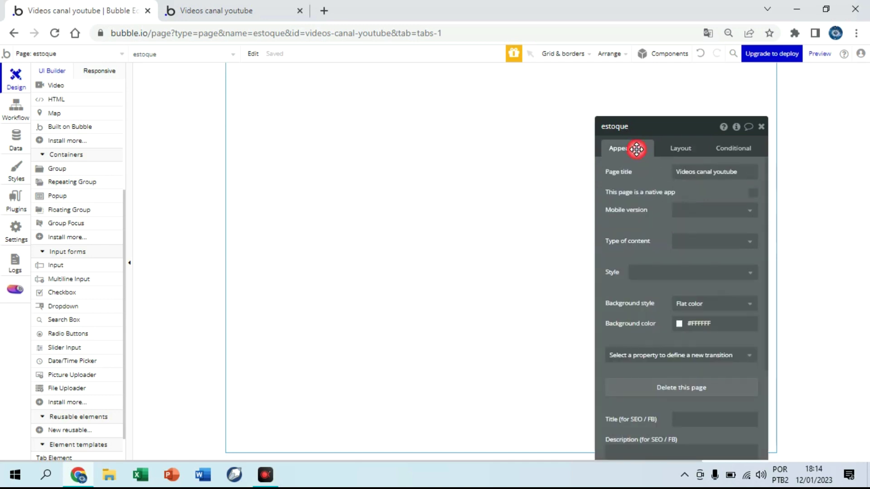
left_click(730, 147)
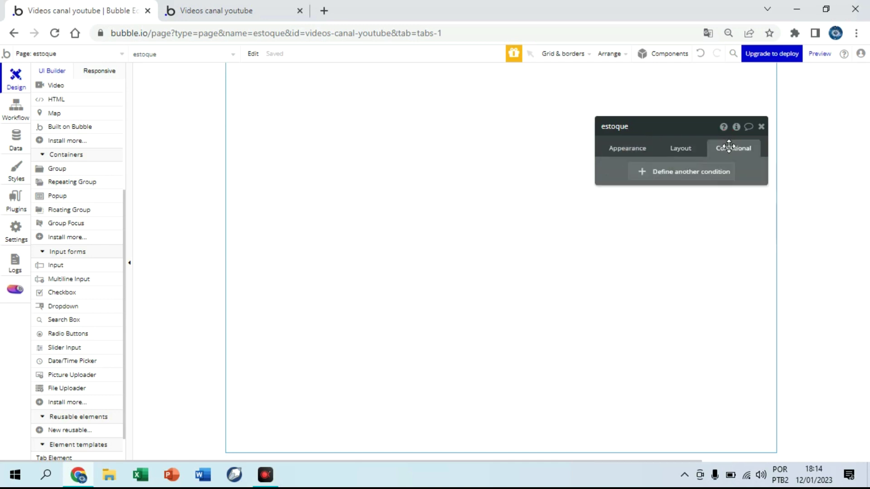
Add a blank condition to the estoque page, view the data sources available for it and close the page's properties.
left_click(707, 174)
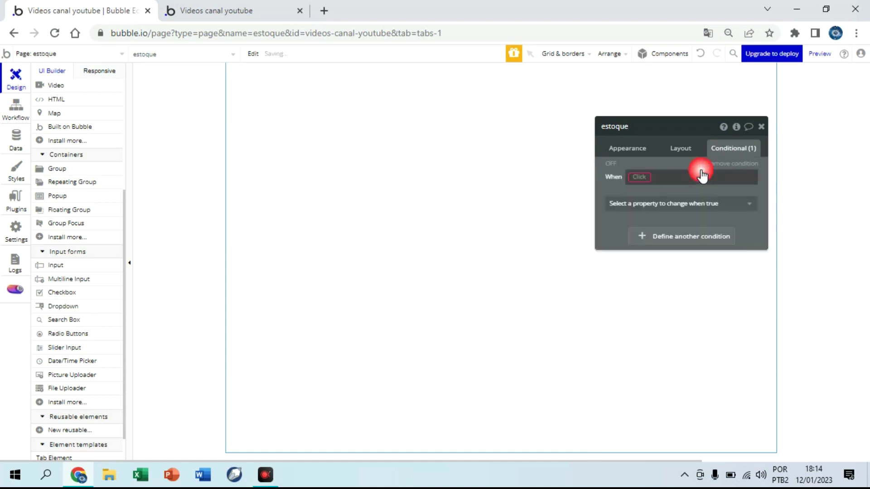
left_click(640, 177)
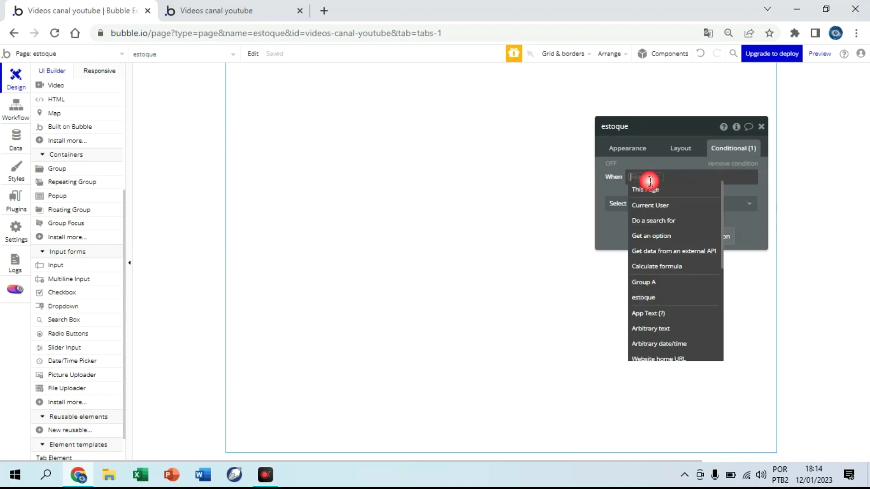
left_click(605, 226)
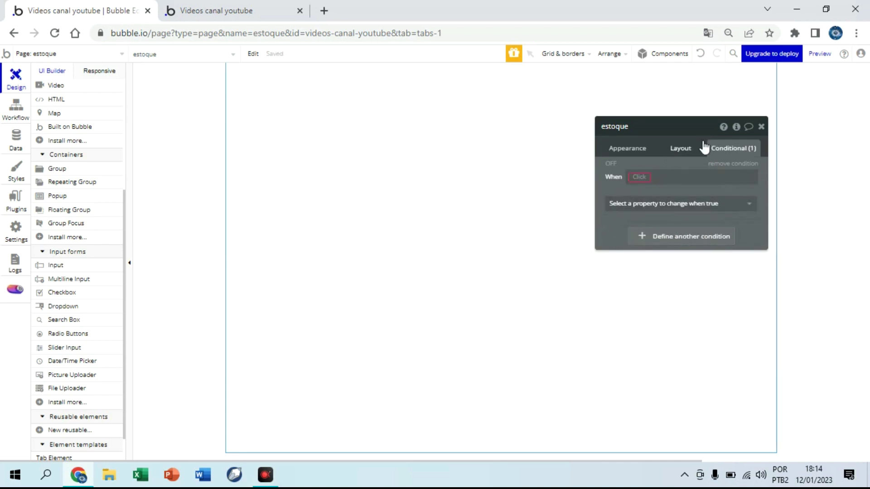
left_click(761, 127)
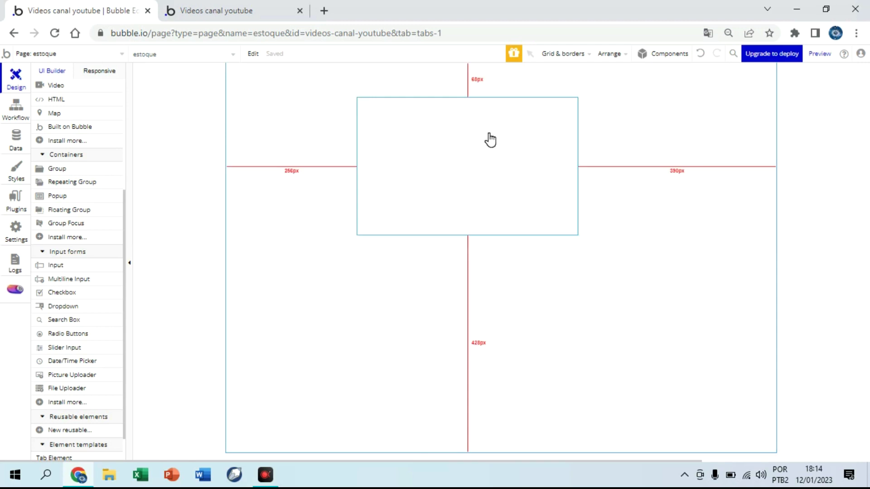
Open the properties of the group on the estoque page.
double_click(489, 136)
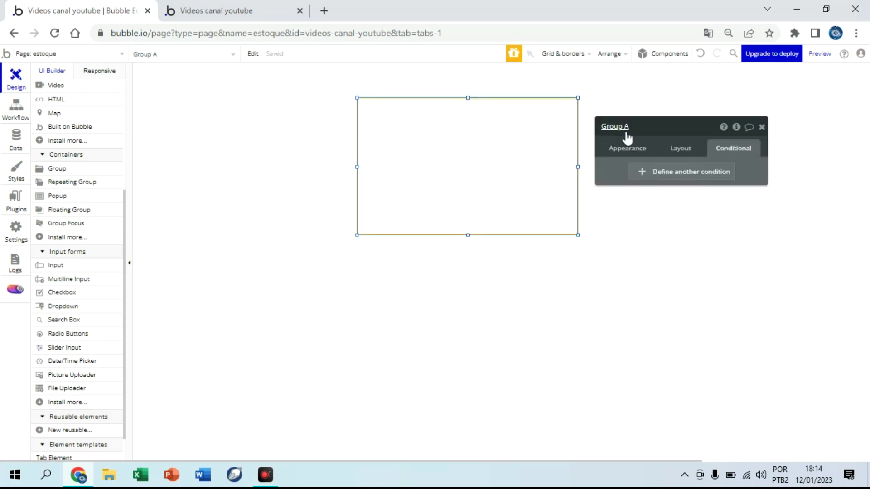